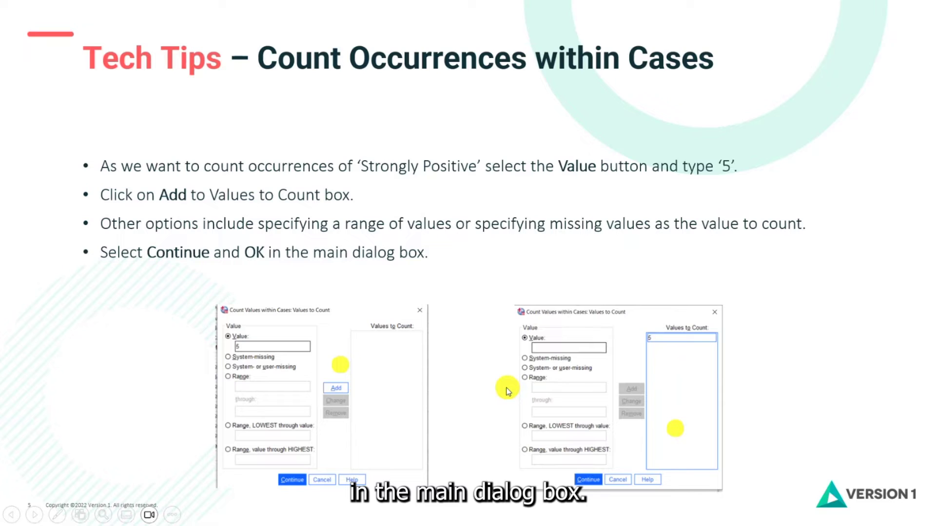
Step: Advance the slides past the Strongly_Positive frequency table to the Demo slide
key("Right")
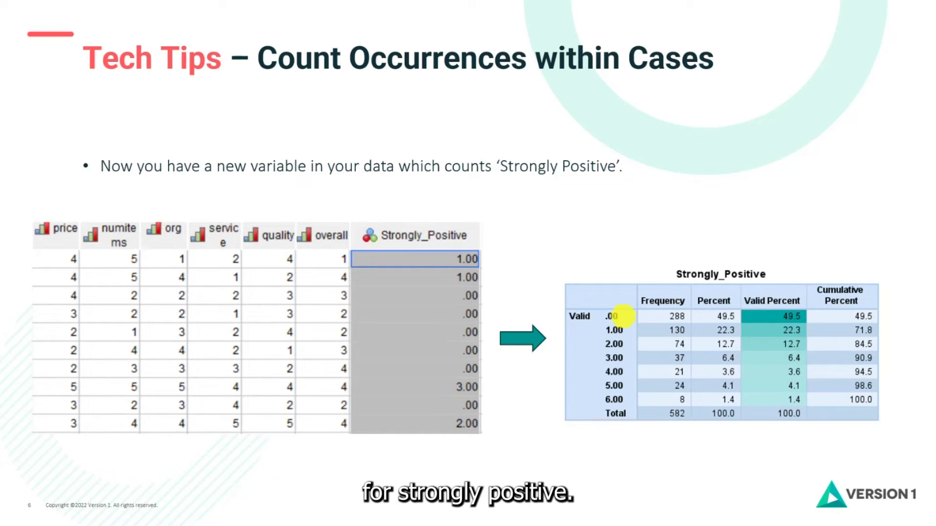
left_click(623, 316)
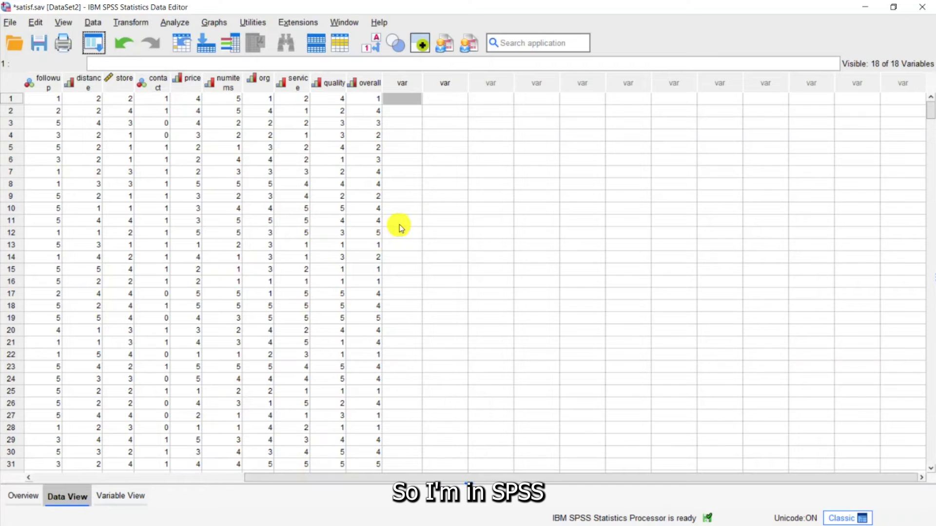
Step: Select the price through overall columns and show their definitions in Variable View
left_click(179, 86)
left_click_drag(179, 86, 355, 87)
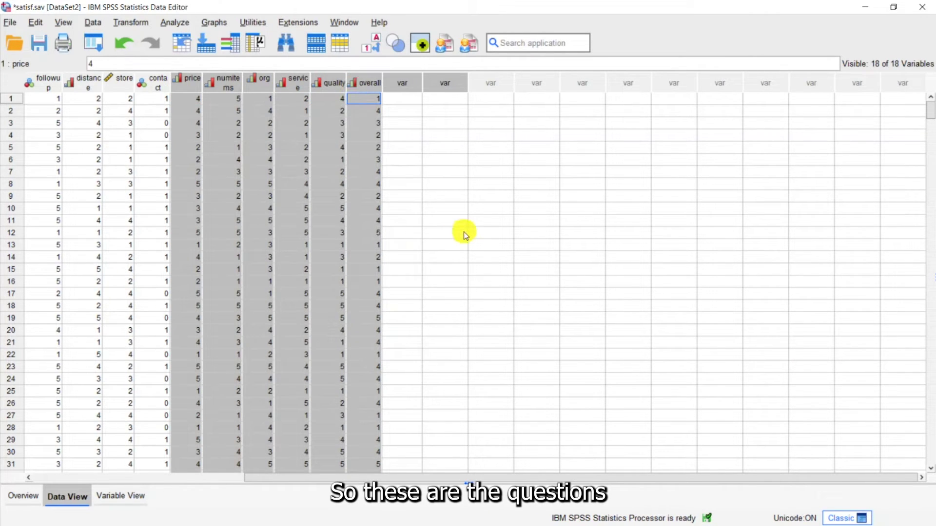
double_click(185, 84)
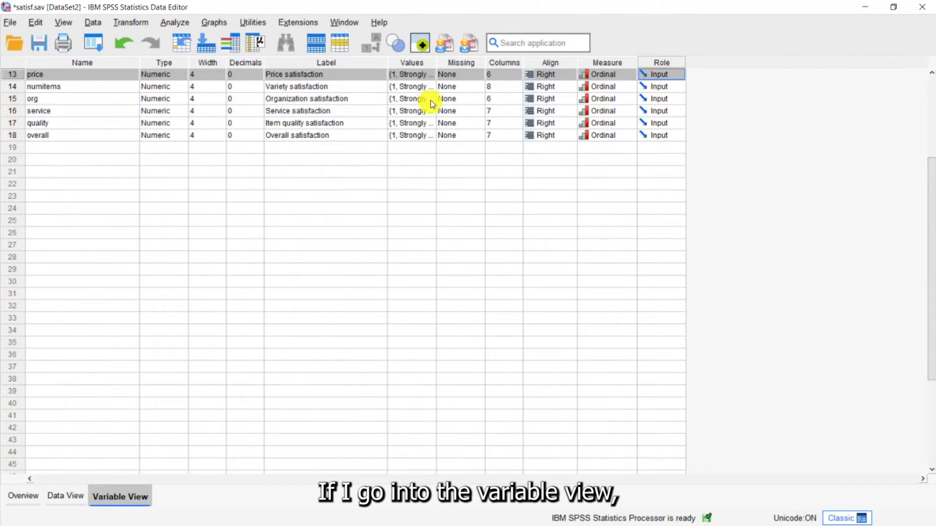
Step: Inspect the value labels of price and numitems, 1 Strongly Negative to 5 Strongly Positive
left_click(434, 75)
left_click(434, 75)
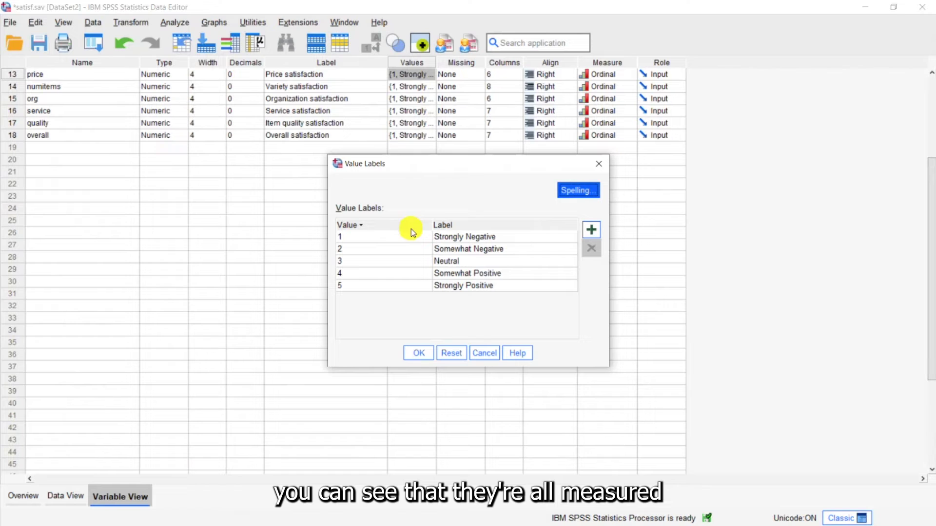
left_click(413, 354)
left_click(434, 87)
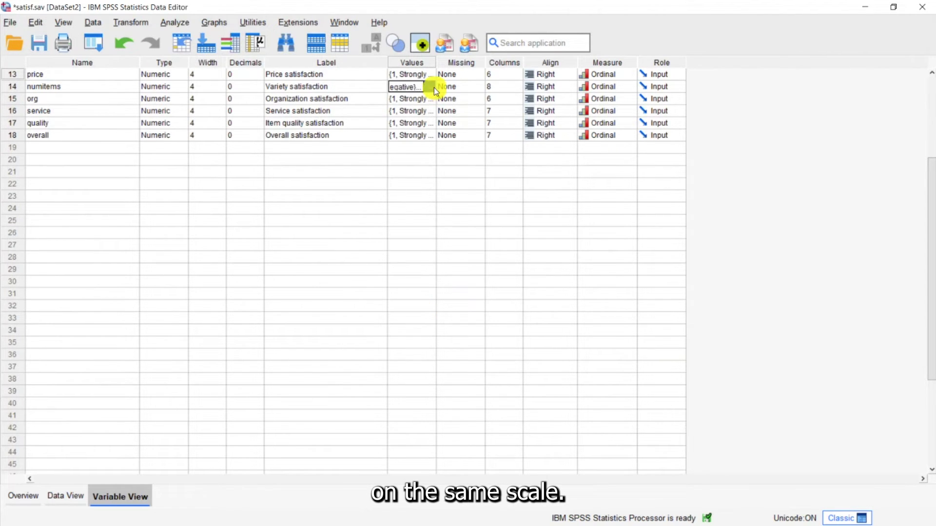
left_click(434, 87)
left_click(404, 356)
Step: Refresh the dataset Overview and view the variable reports for price, quality and overall
left_click(22, 503)
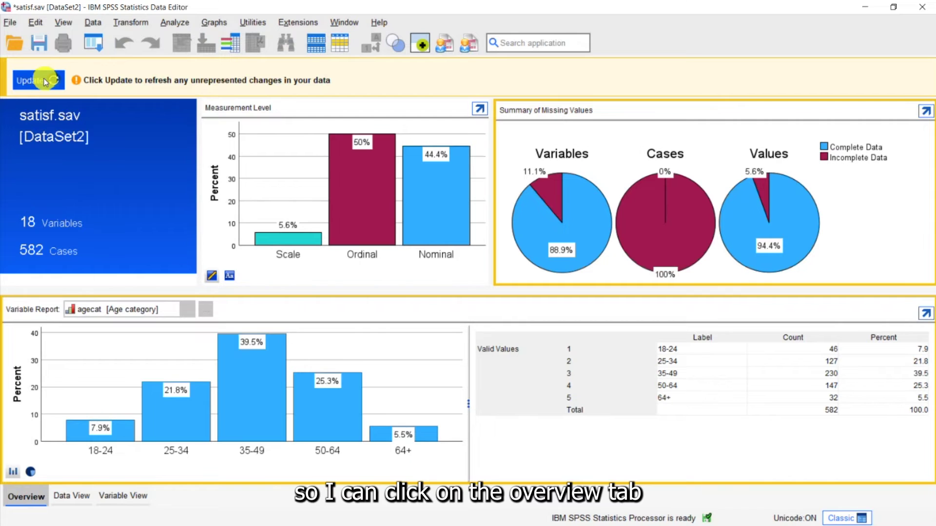
left_click(43, 77)
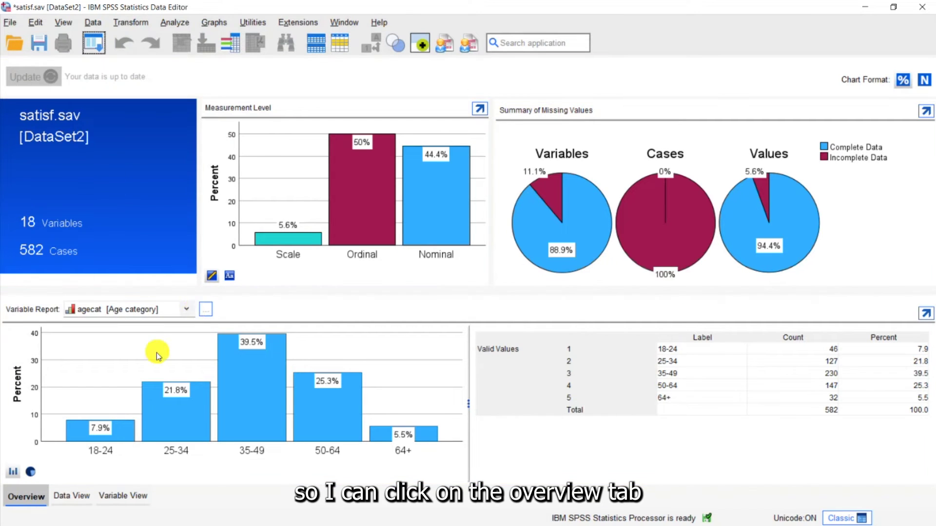
left_click(187, 309)
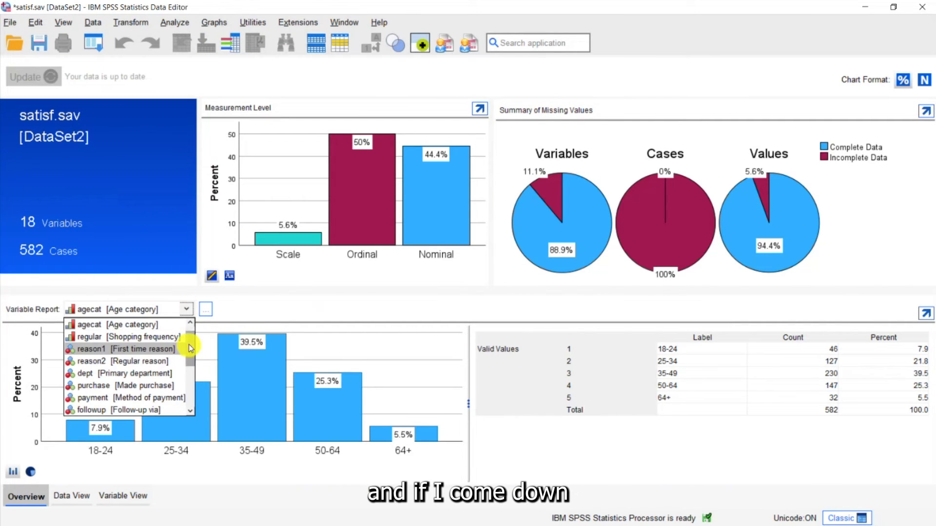
scroll(190, 348, "down", 4)
left_click(128, 355)
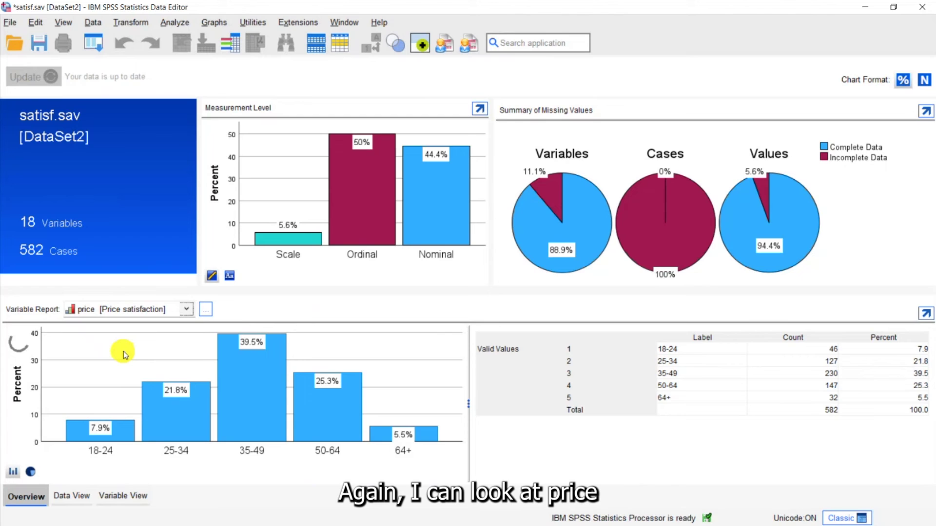
left_click(187, 312)
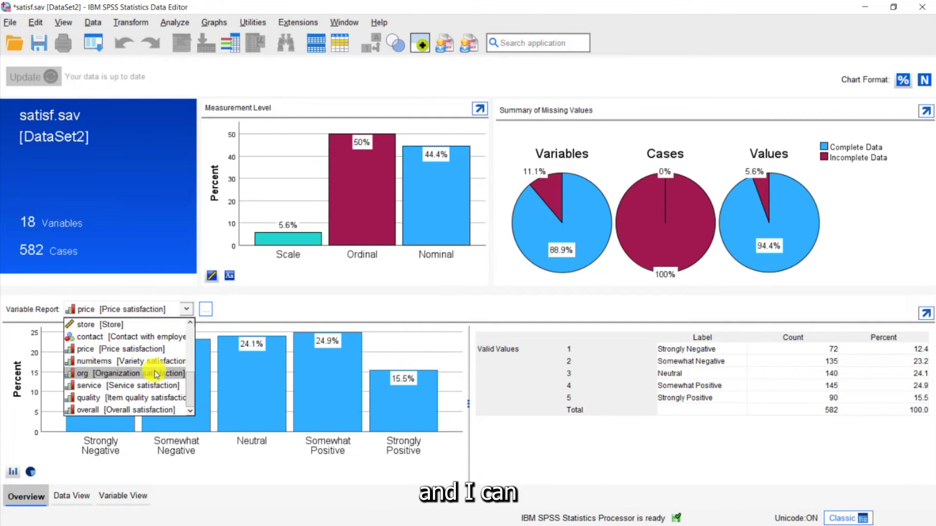
left_click(145, 399)
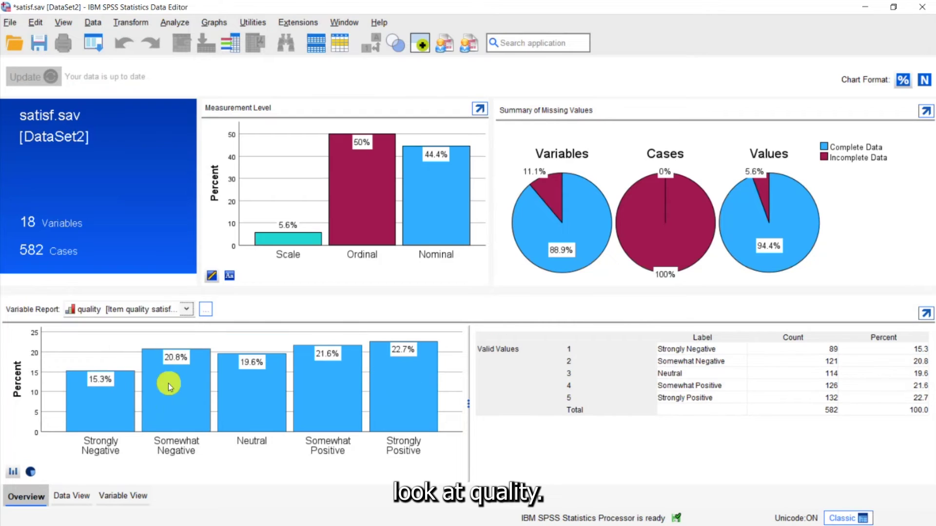
left_click(183, 311)
left_click(153, 404)
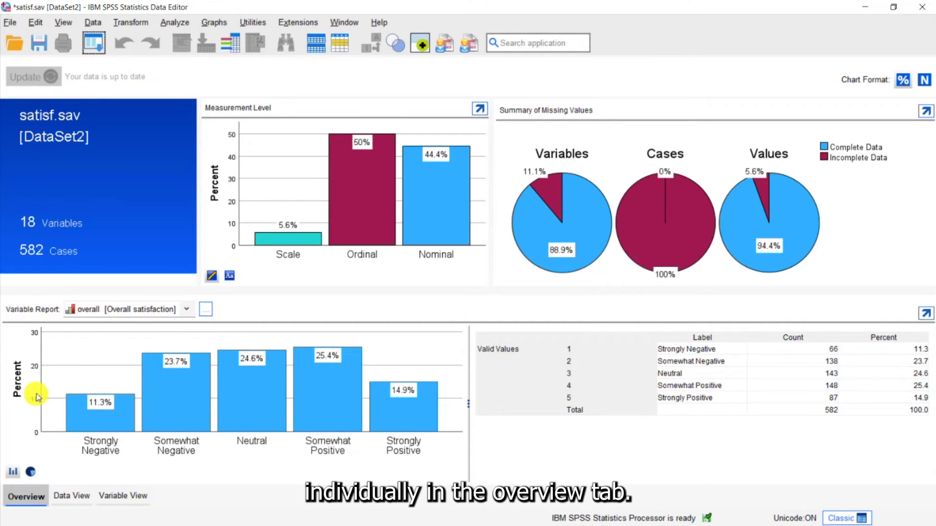
Step: Start a Count Values within Cases transformation with target variable Strongly_Positive
left_click(76, 496)
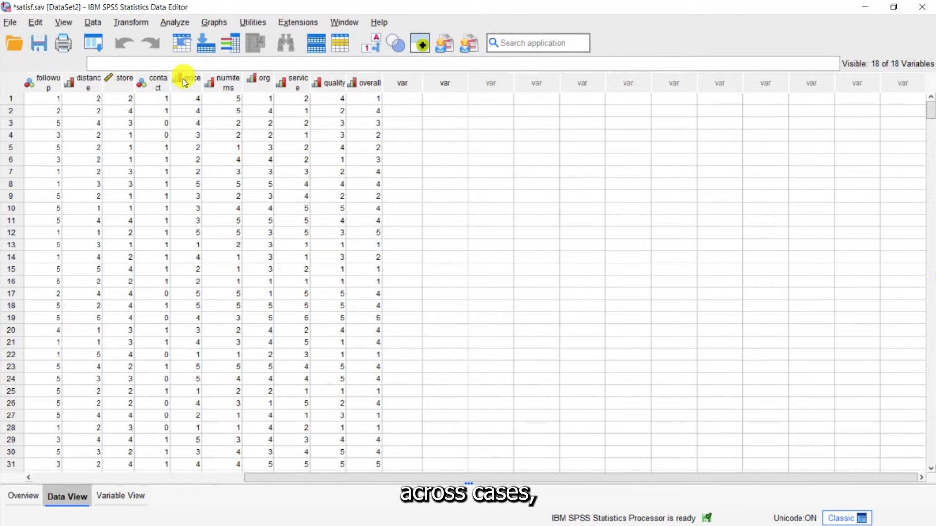
left_click(130, 23)
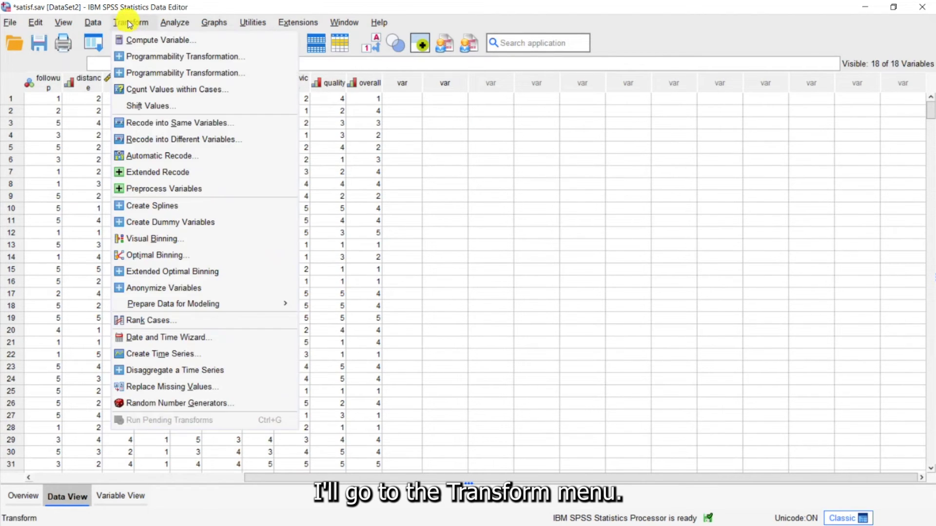
left_click(146, 91)
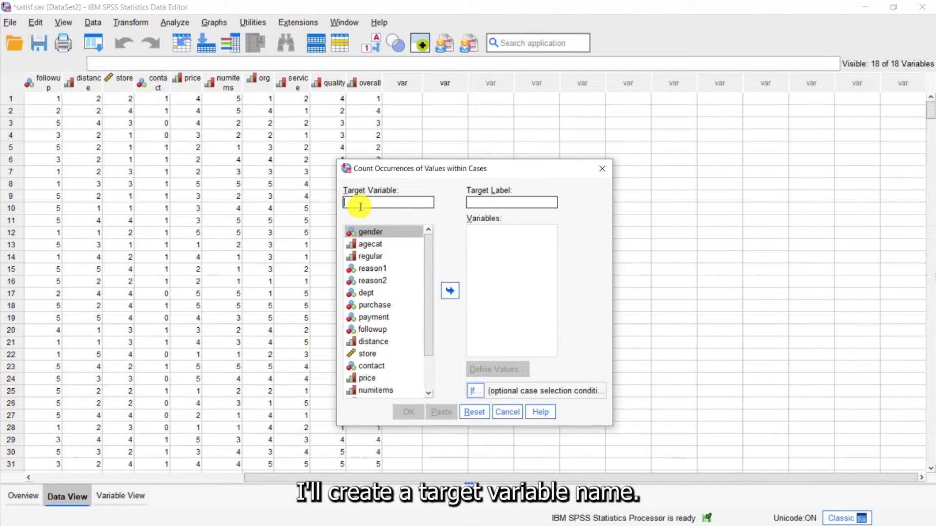
type("Strongly_Post")
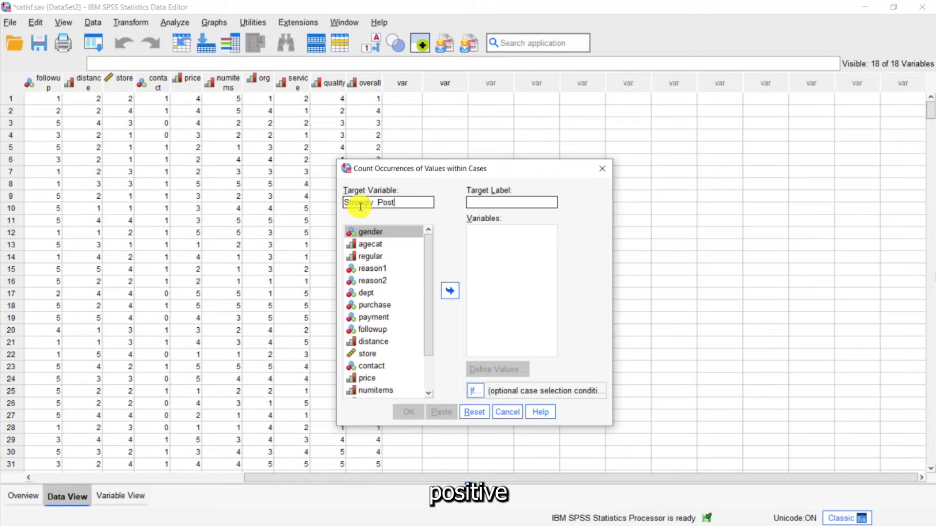
key("BackSpace")
type("itive")
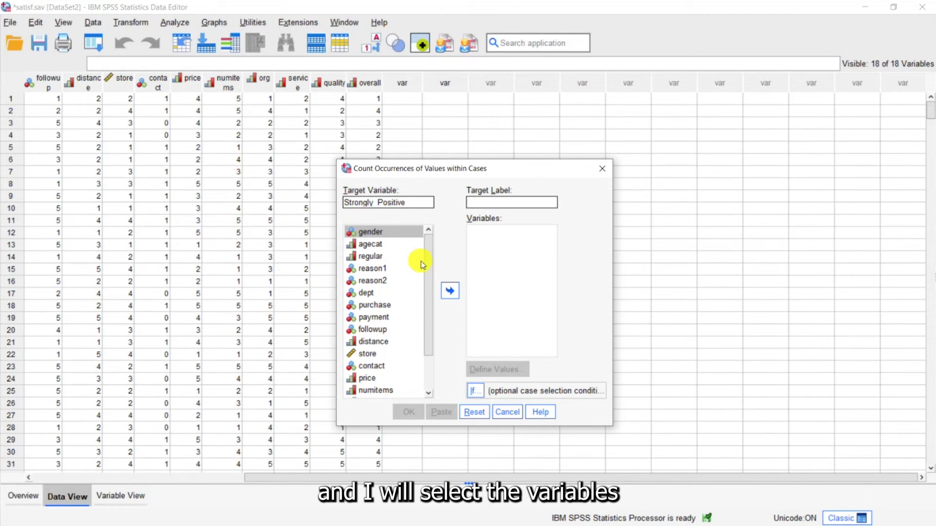
Step: Count across price through overall and label the target 'Count of Strongly Positive Responses'
left_click_drag(428, 261, 415, 356)
left_click(363, 320)
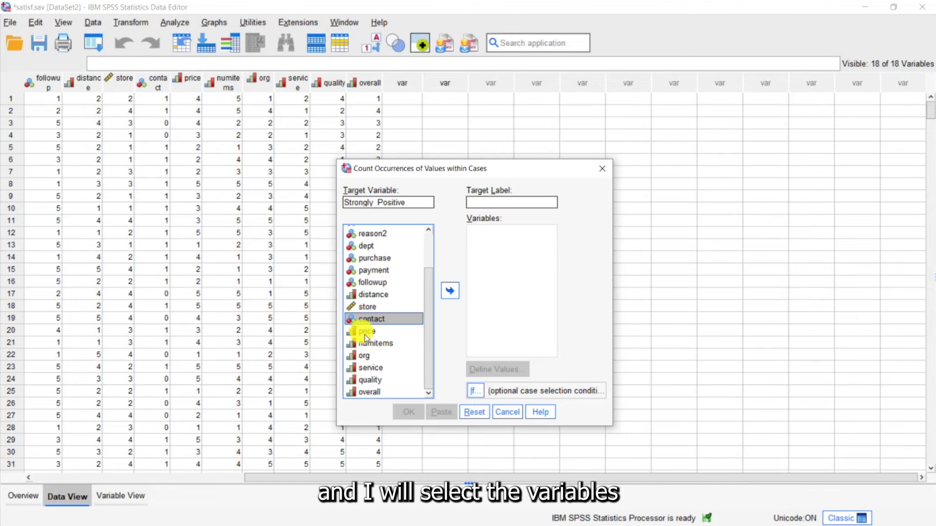
left_click(365, 331)
left_click(374, 389, "shift")
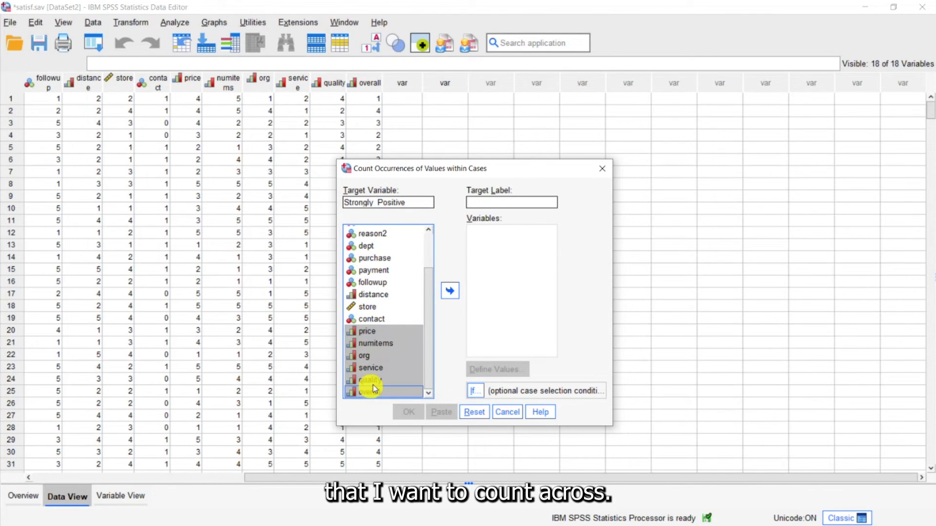
left_click(450, 291)
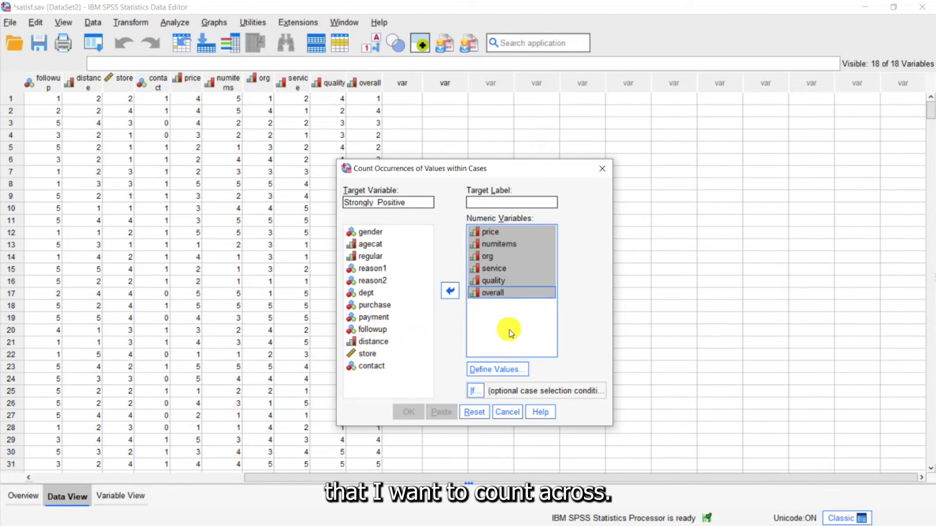
left_click(492, 205)
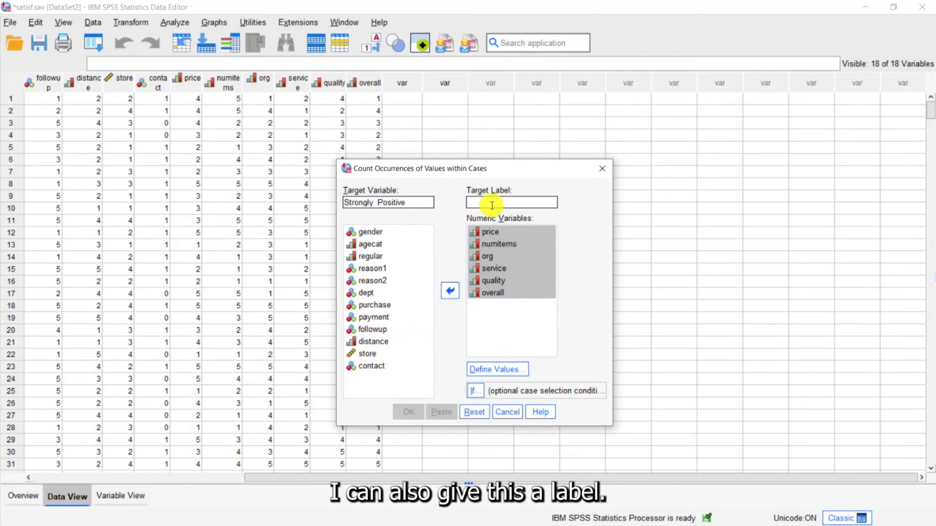
type("Coun")
type("t of Strongly")
type(" Positive Res")
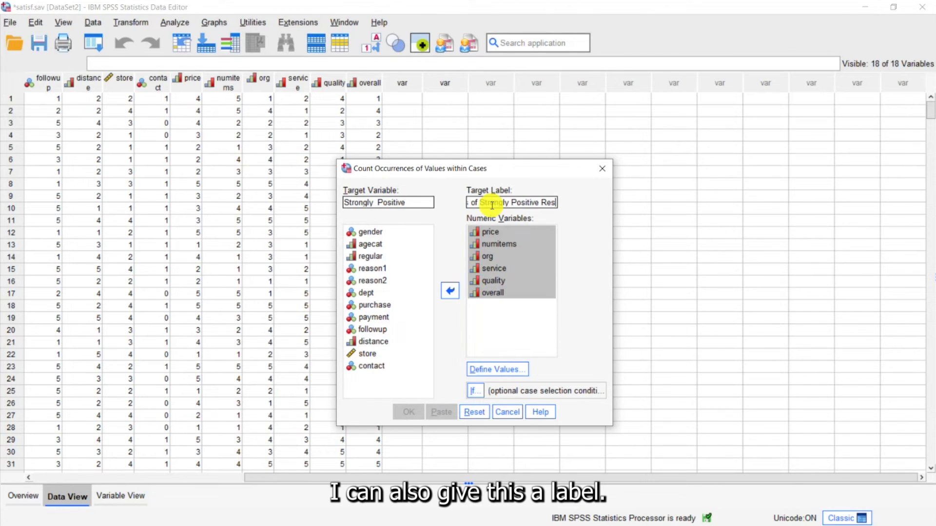
type("ponses")
Step: Define the value 5 as the value to count
left_click(495, 372)
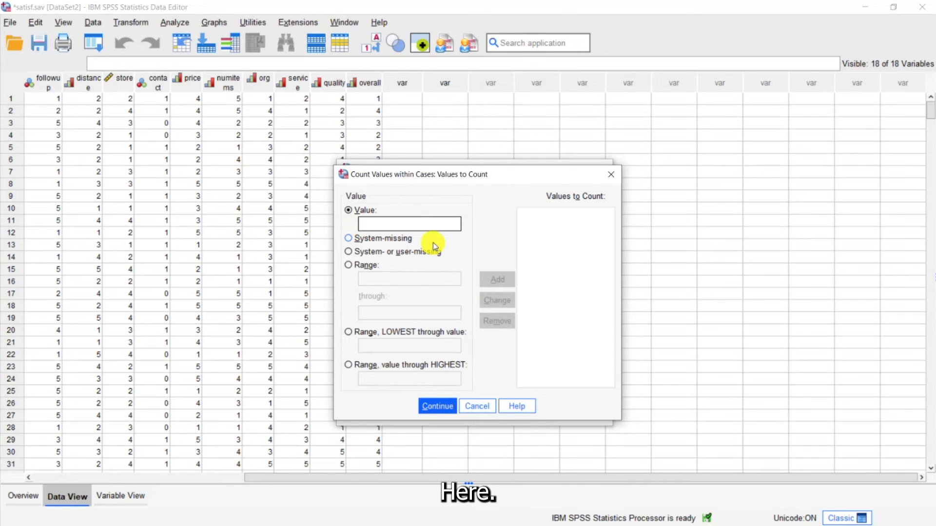
type("5")
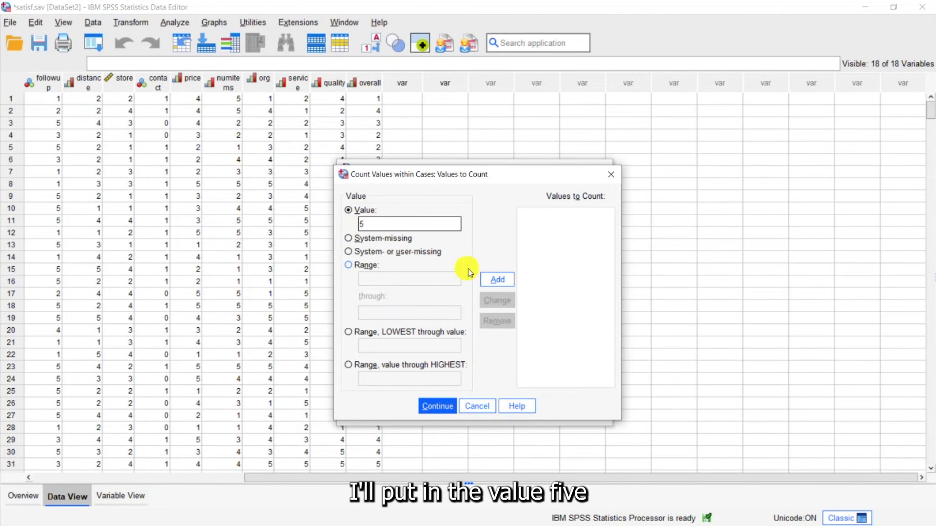
left_click(495, 283)
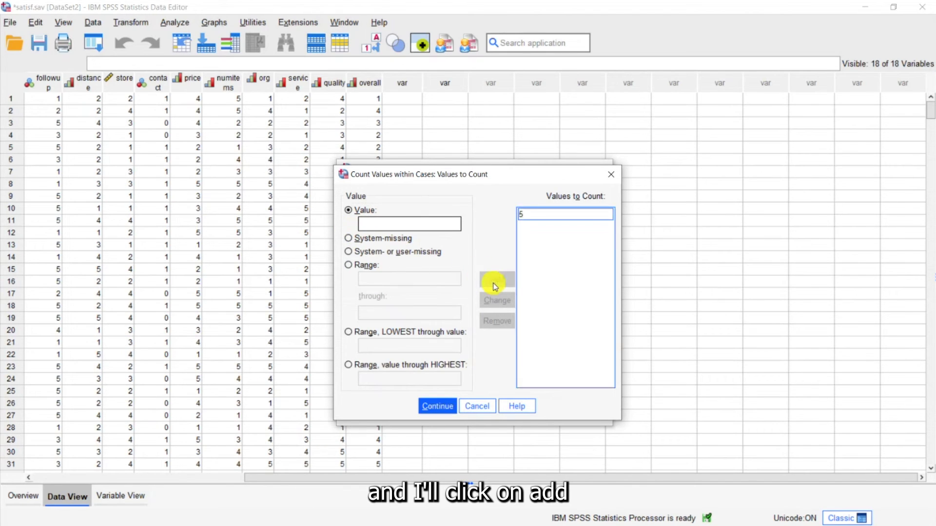
left_click(432, 405)
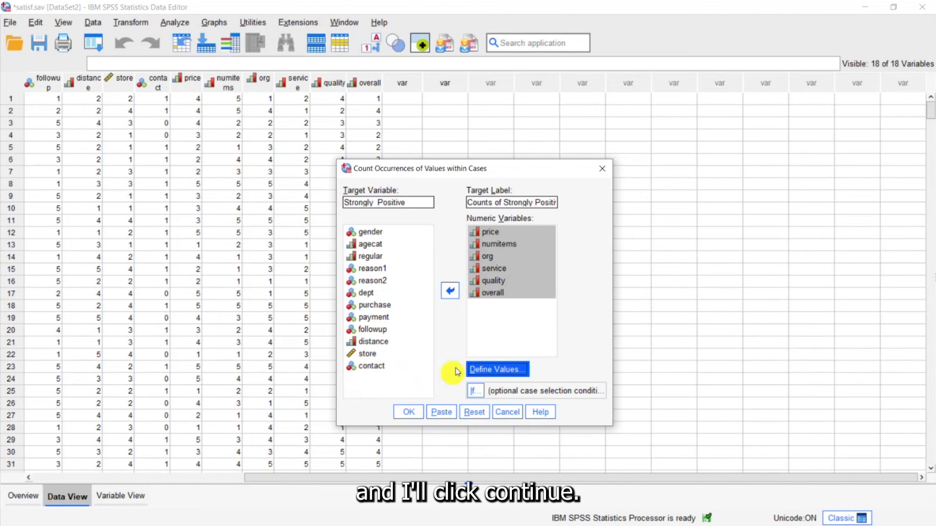
Step: Confirm in overall's variable information that 5 means Strongly Positive
right_click(502, 294)
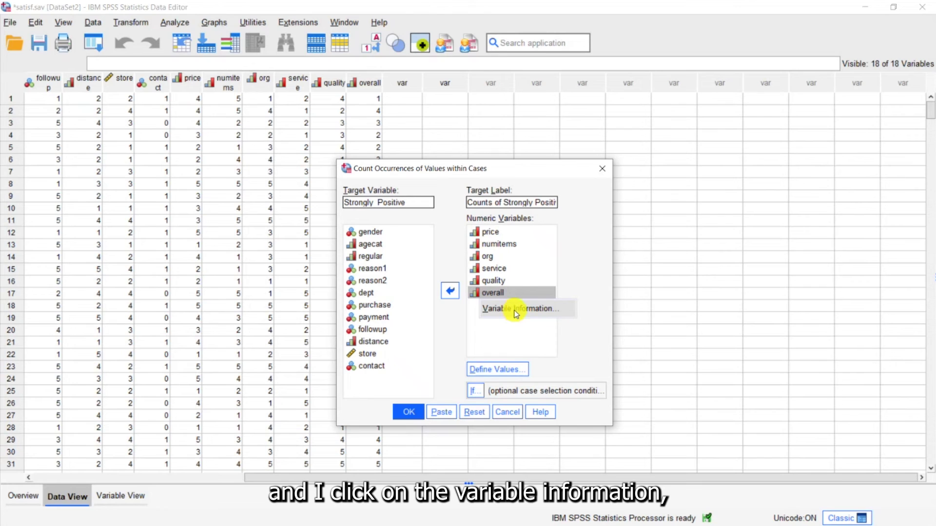
left_click(515, 311)
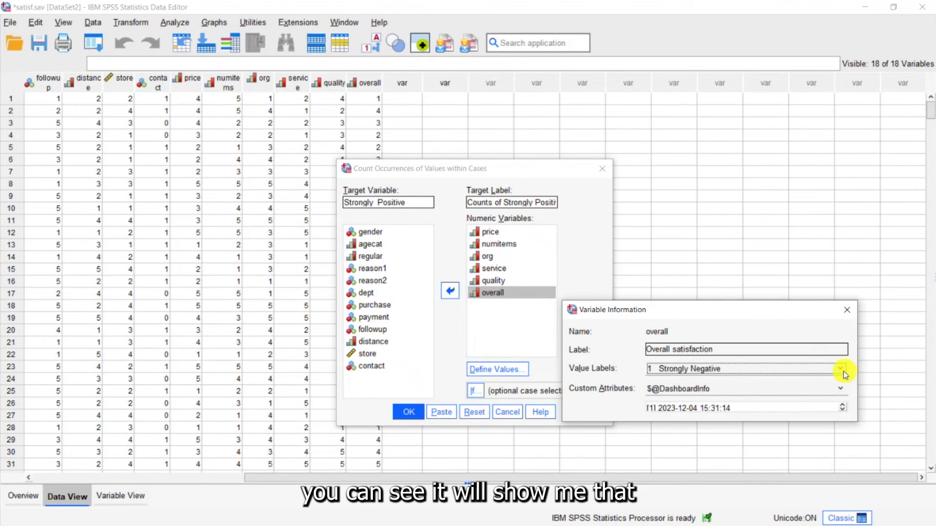
left_click(842, 370)
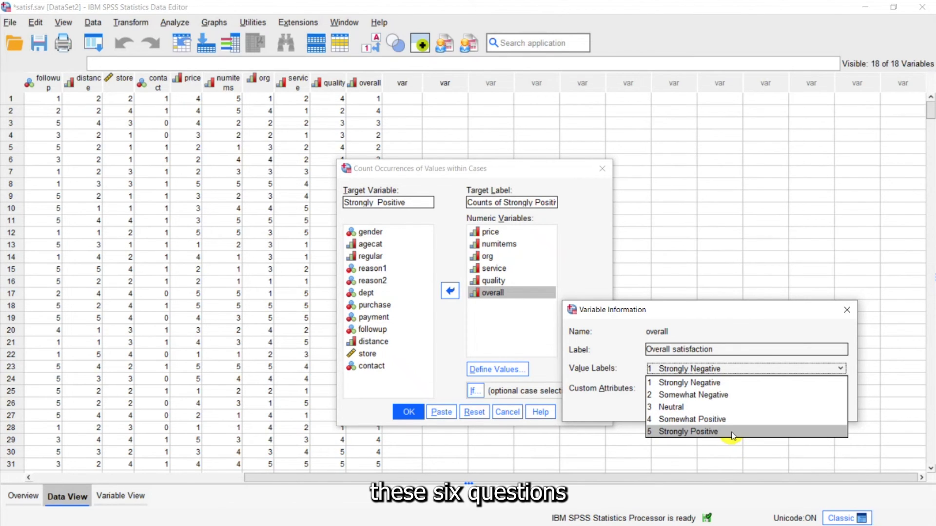
left_click(848, 312)
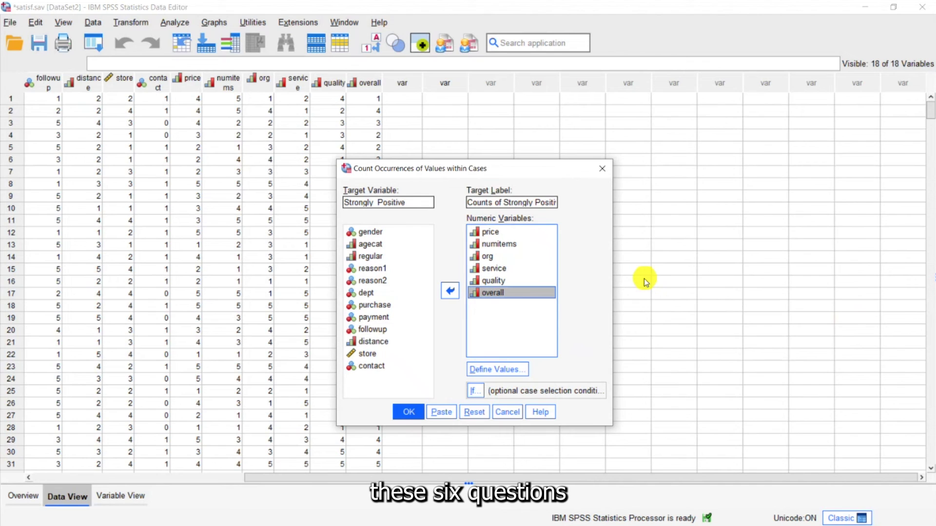
Step: Run the count to create Strongly_Positive and view the new column in the data grid
left_click(407, 412)
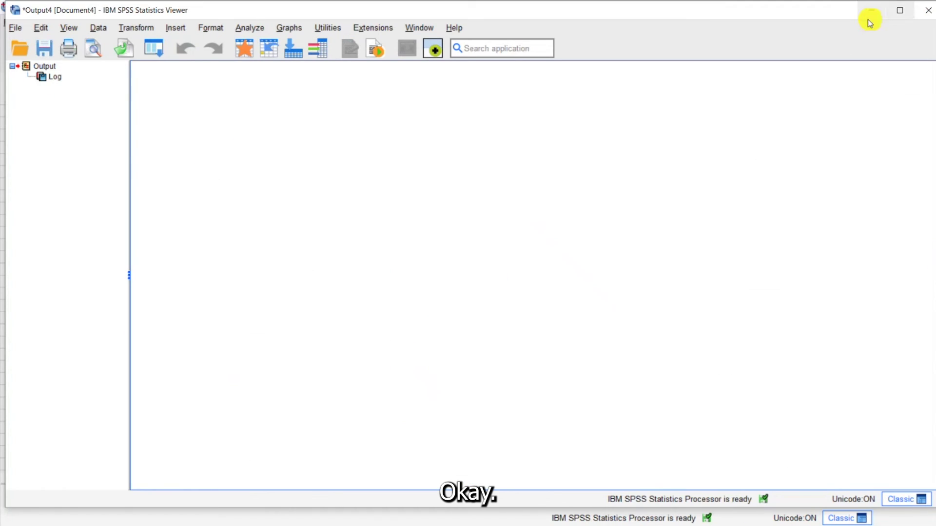
left_click(867, 11)
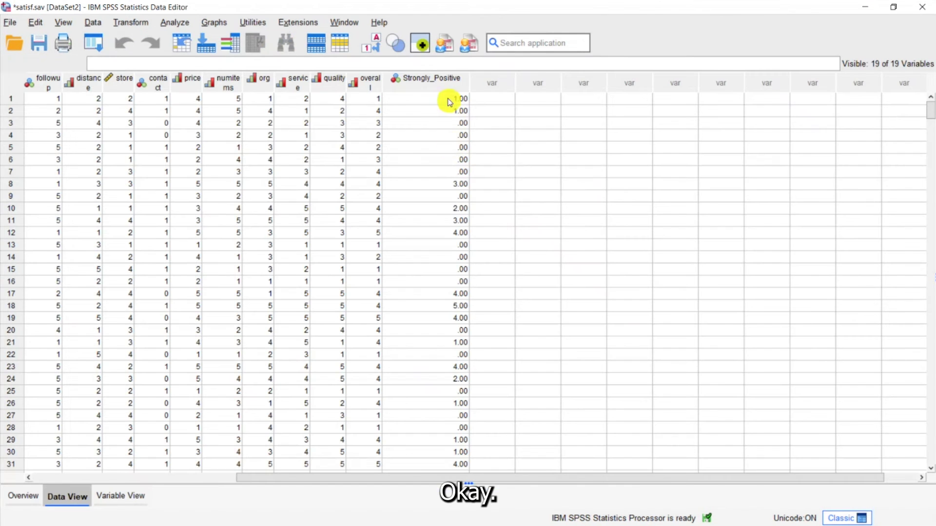
left_click(423, 101)
Step: Check rows 8 and 10 Strongly_Positive counts, such as 3.00, against their item answers
left_click(426, 182)
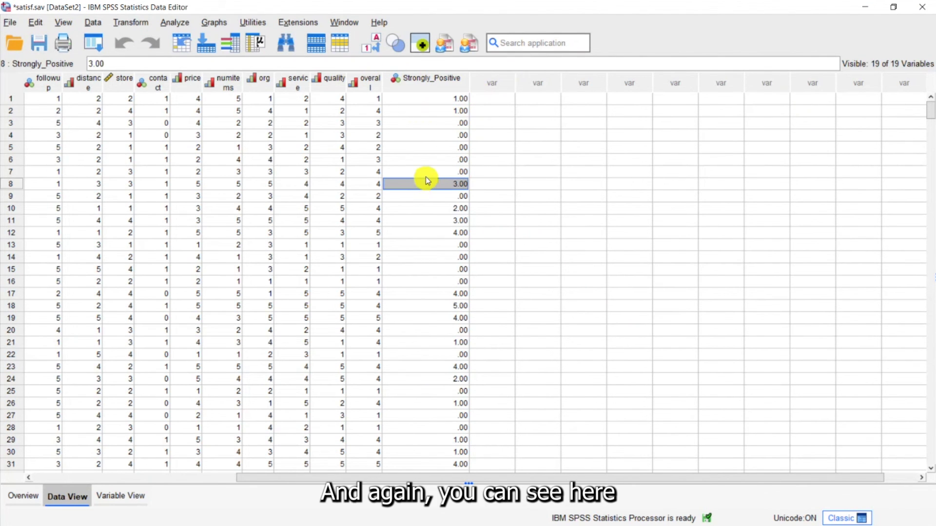
key("Left")
key("Left")
key("Left")
key("Left")
key("Left")
key("Left")
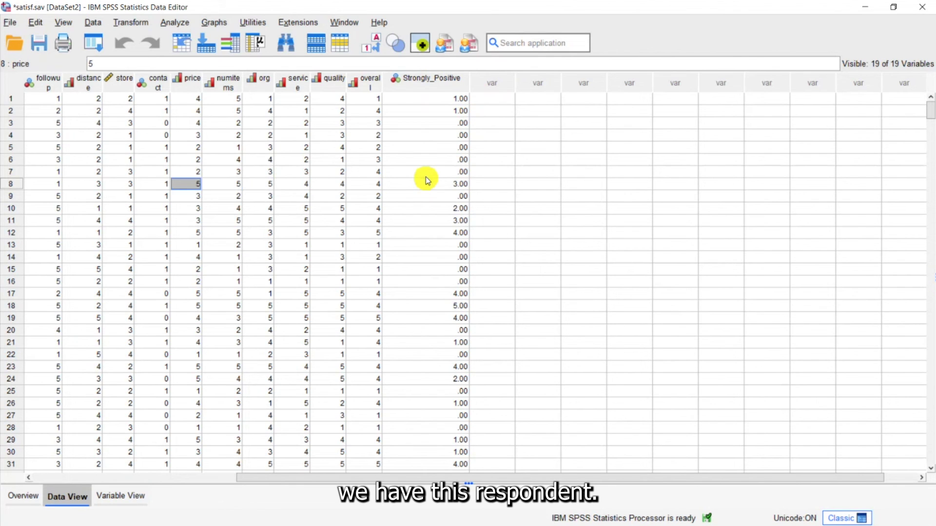
key("Right")
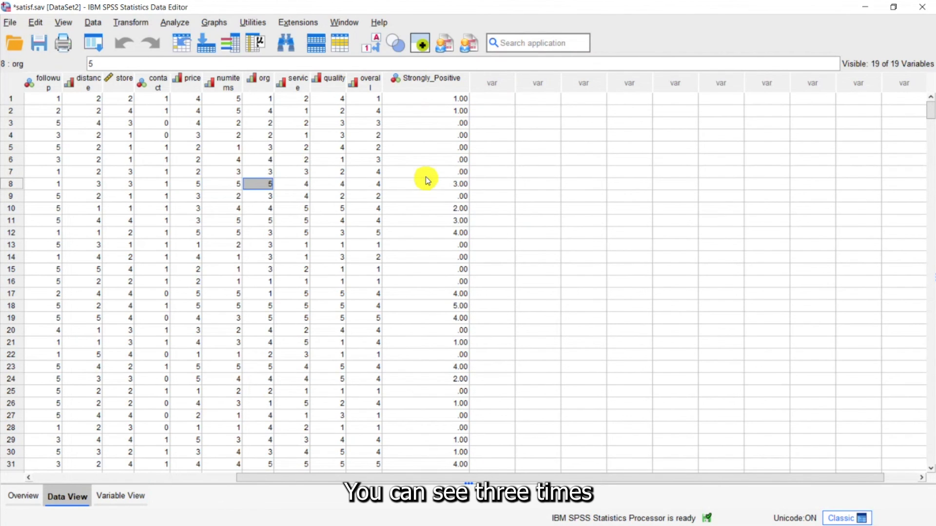
key("Right")
key("Right")
key("Right")
key("Right")
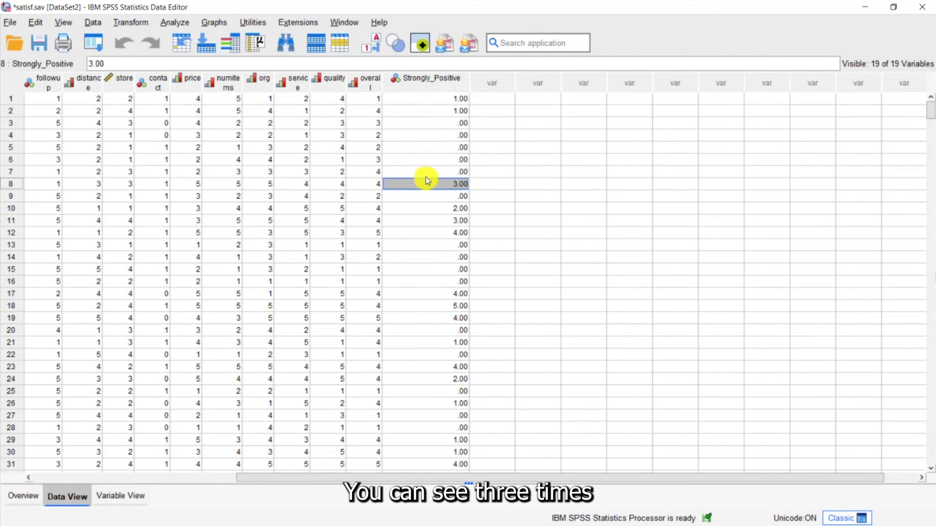
key("Down")
key("Down")
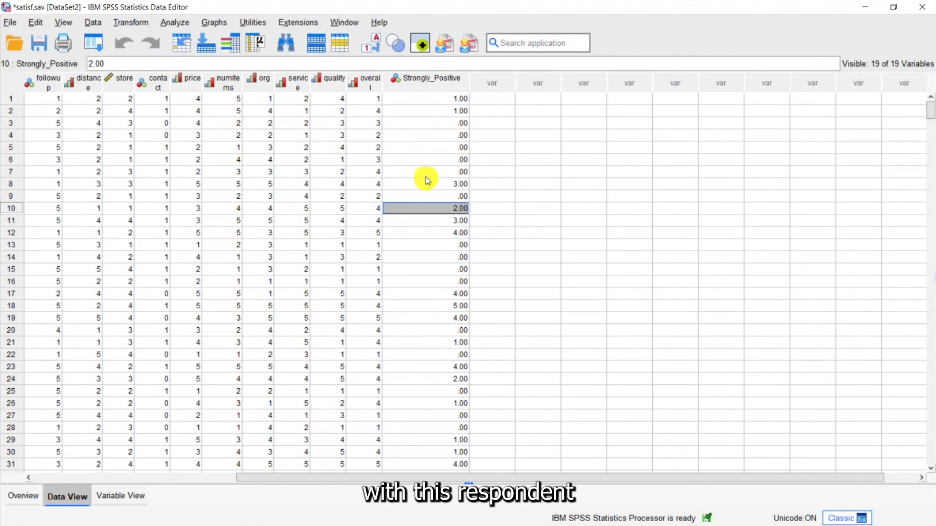
key("Left")
key("Left")
key("Left")
key("Left")
key("Left")
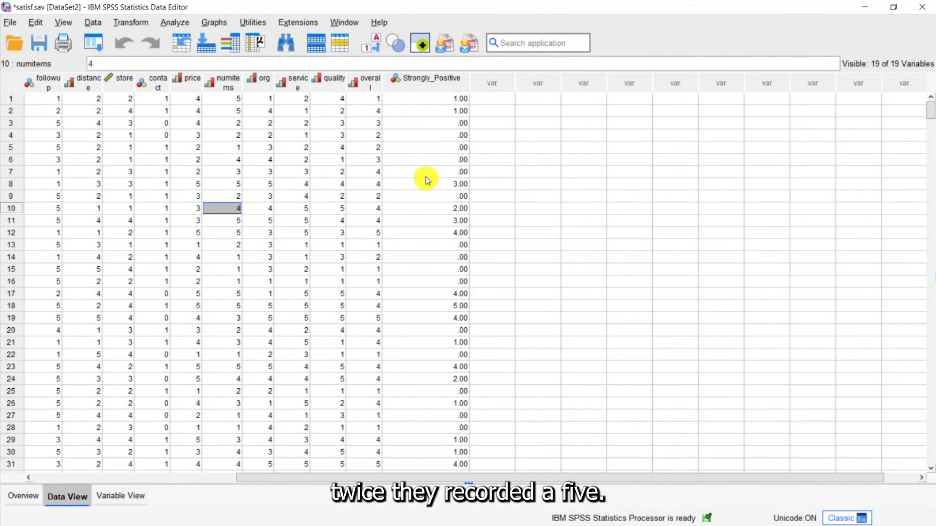
key("Left")
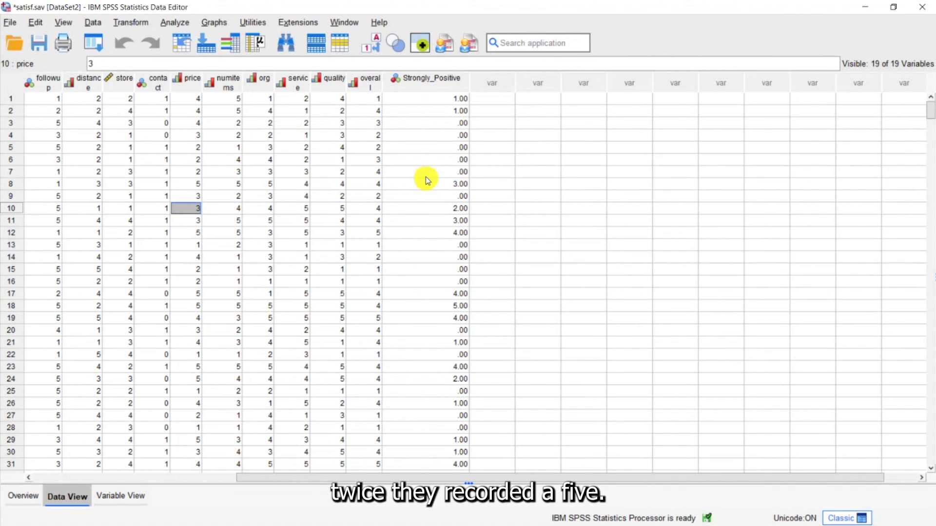
Step: Run descriptive statistics on the Strongly_Positive column for a frequency table and bar chart
left_click(423, 84)
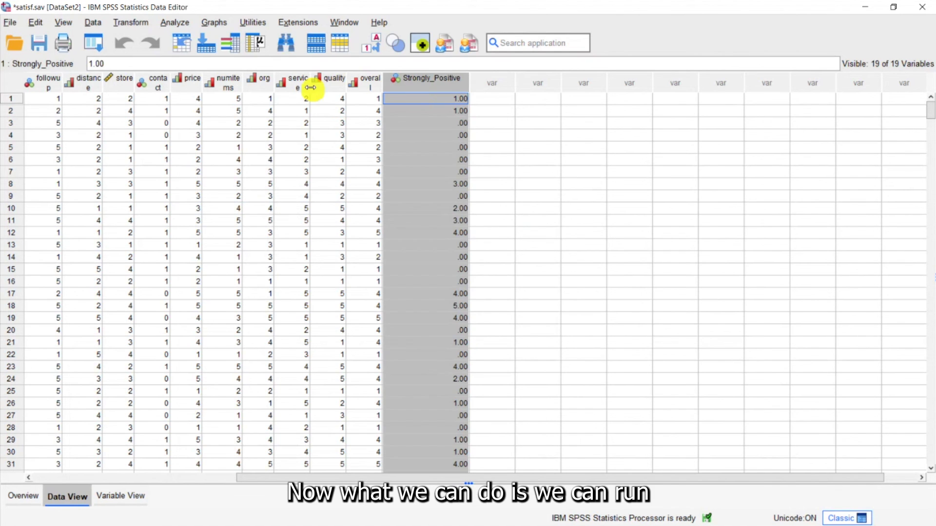
left_click(254, 47)
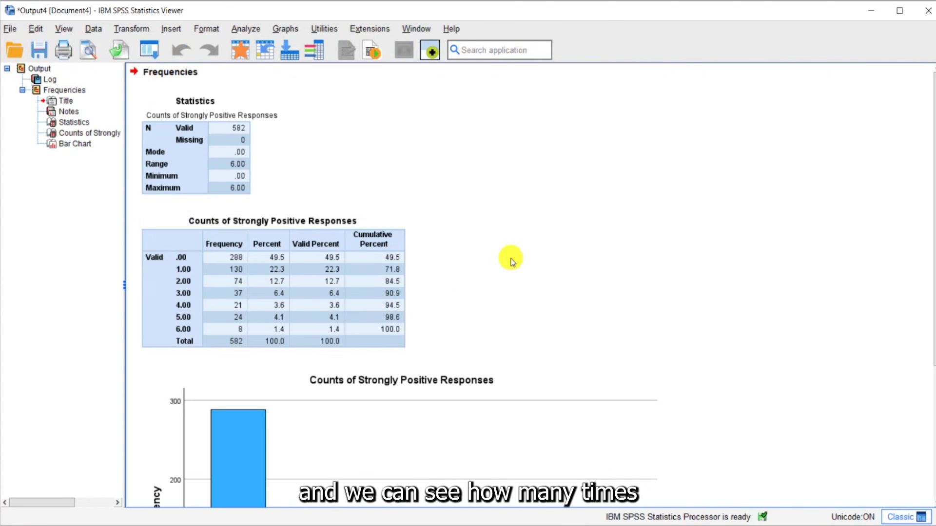
left_click(294, 263)
left_click(137, 263)
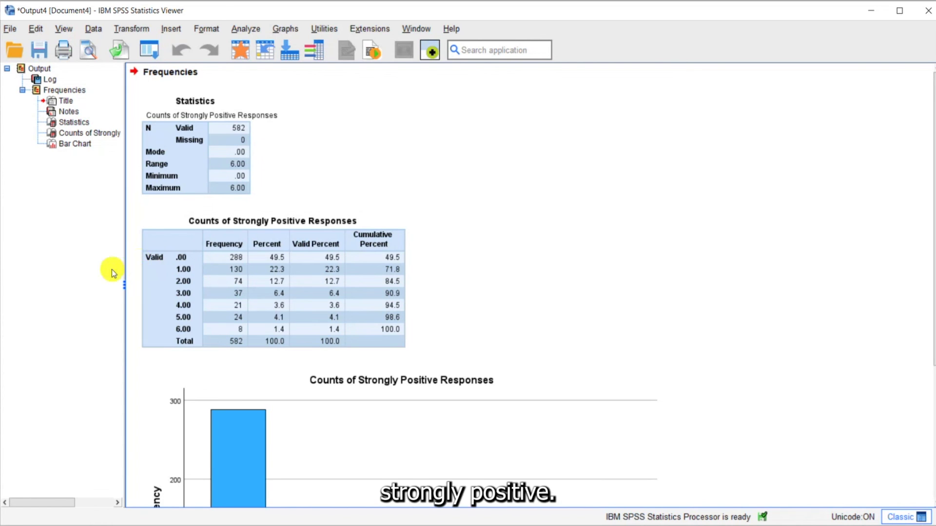